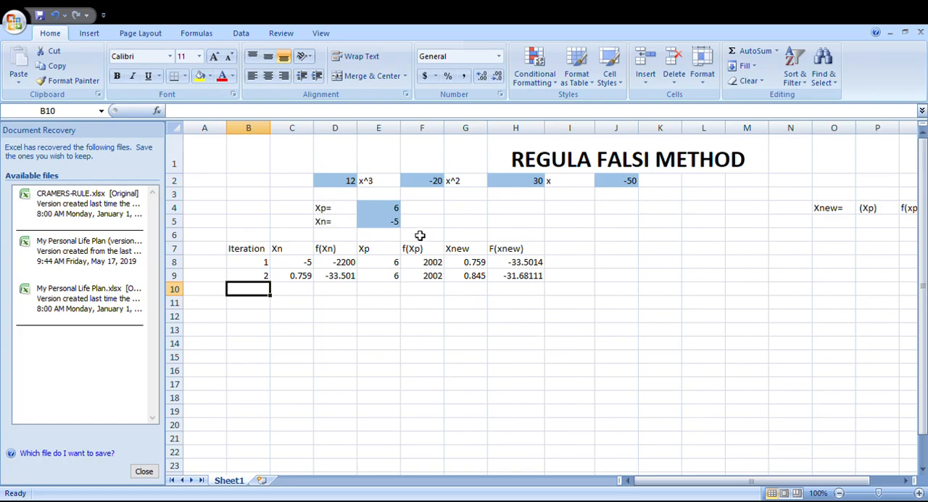
Step: Examine the cubic's coefficients in row 2 and the starting Xp and Xn values in D4:E5
drag(353, 185, 621, 182)
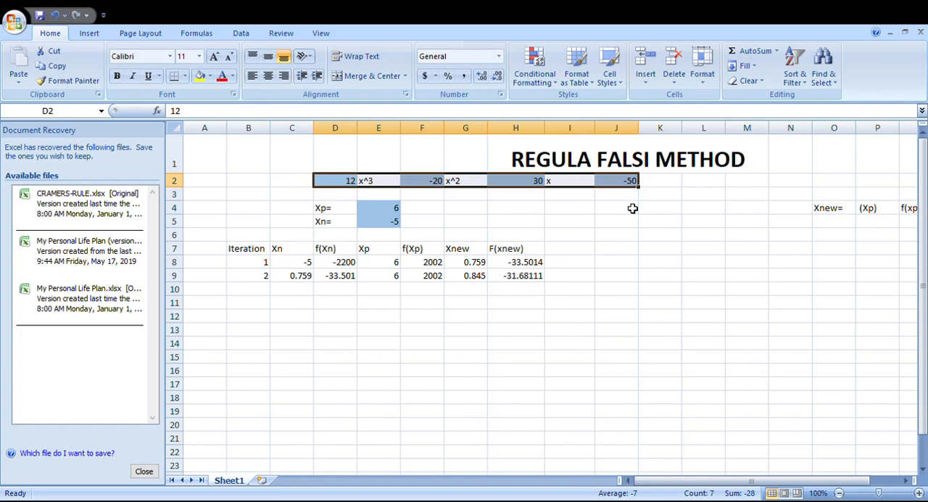
click(611, 214)
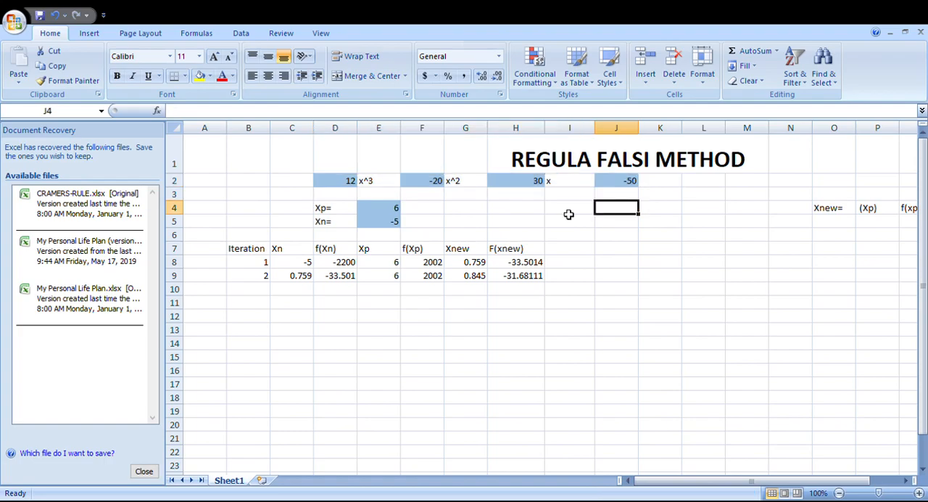
click(373, 183)
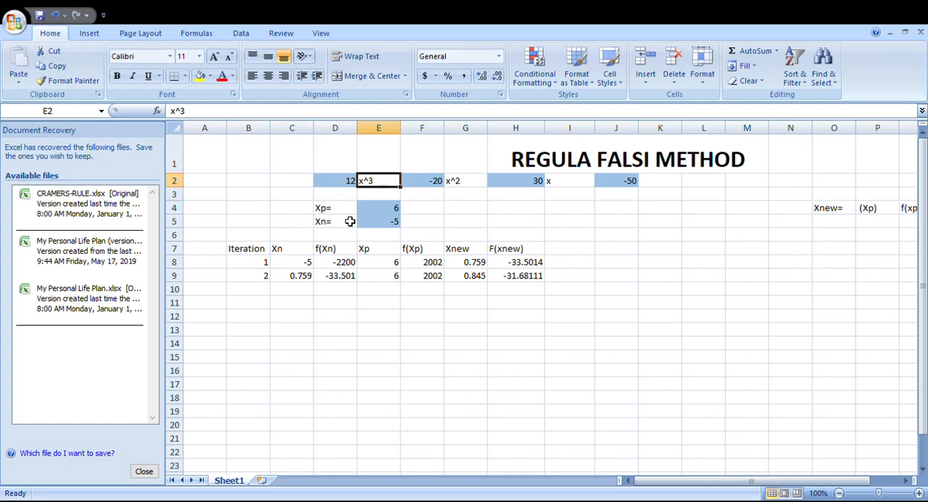
drag(346, 211, 368, 217)
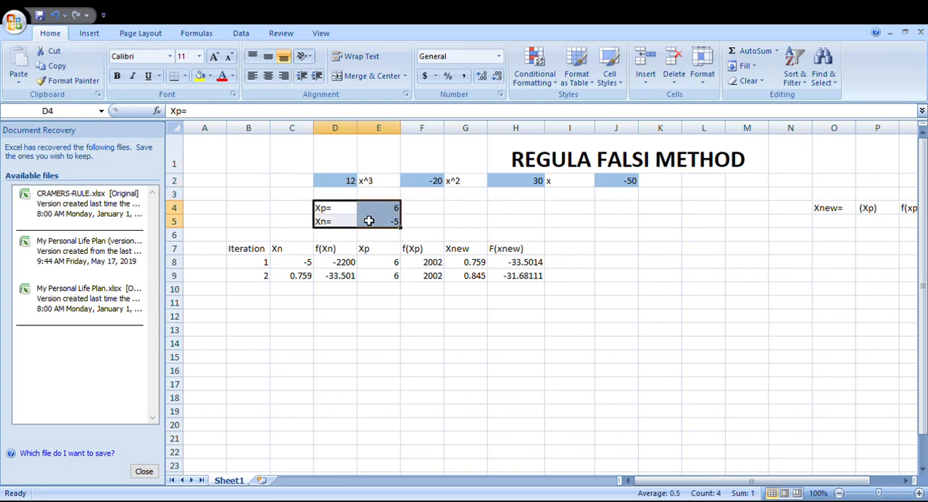
click(453, 212)
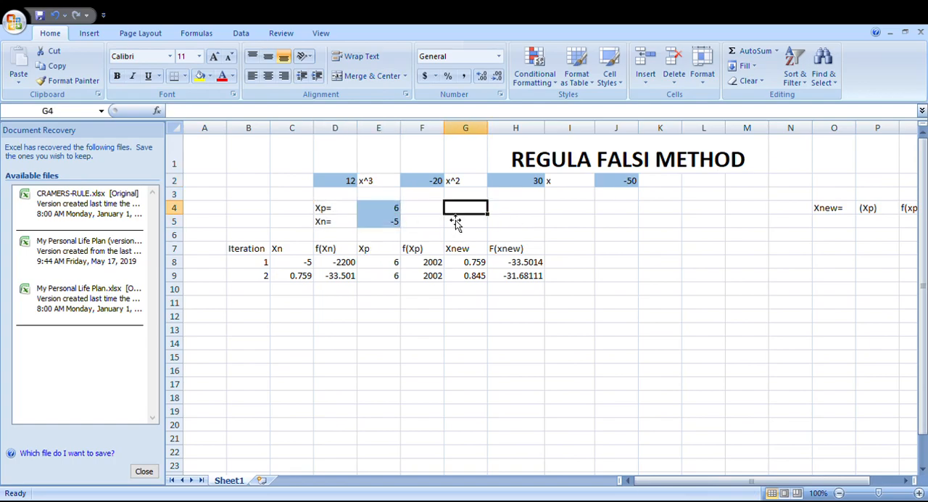
click(390, 222)
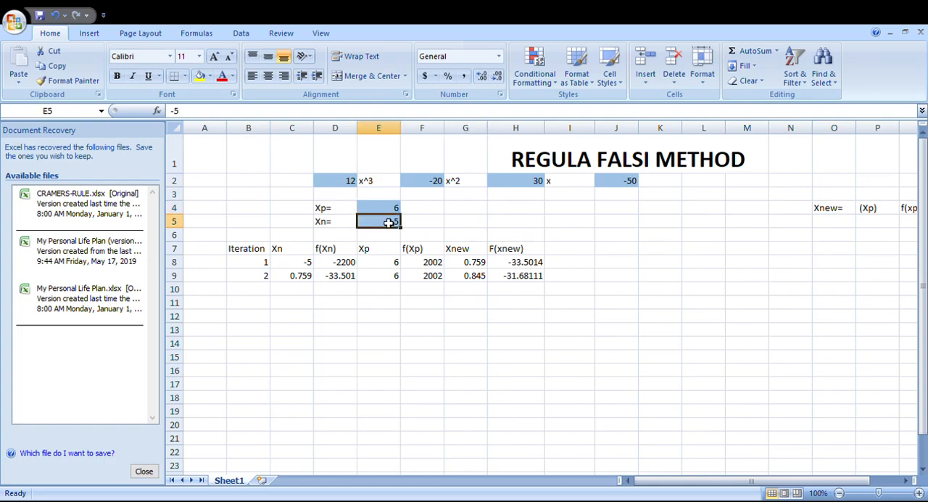
click(388, 211)
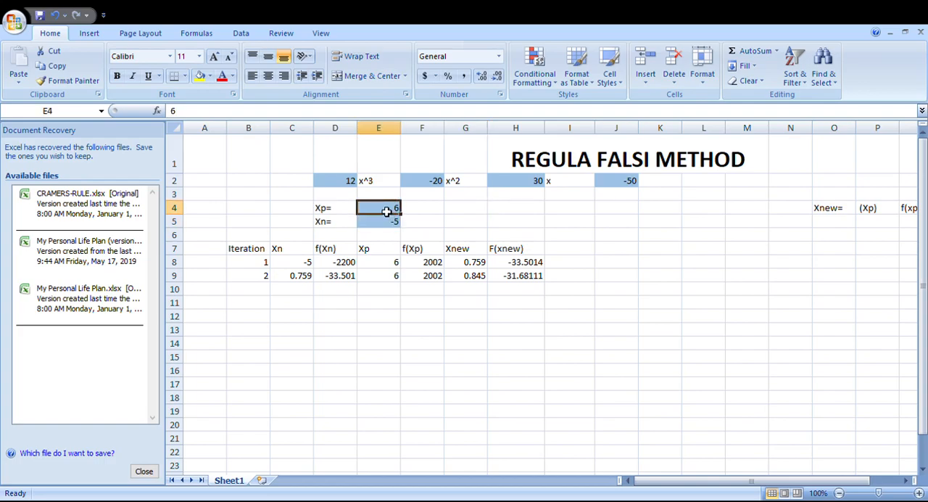
click(453, 215)
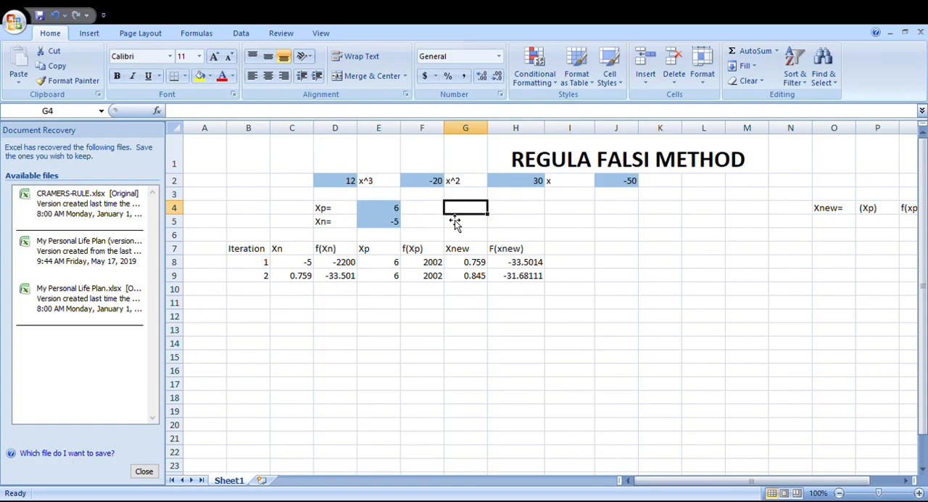
click(628, 277)
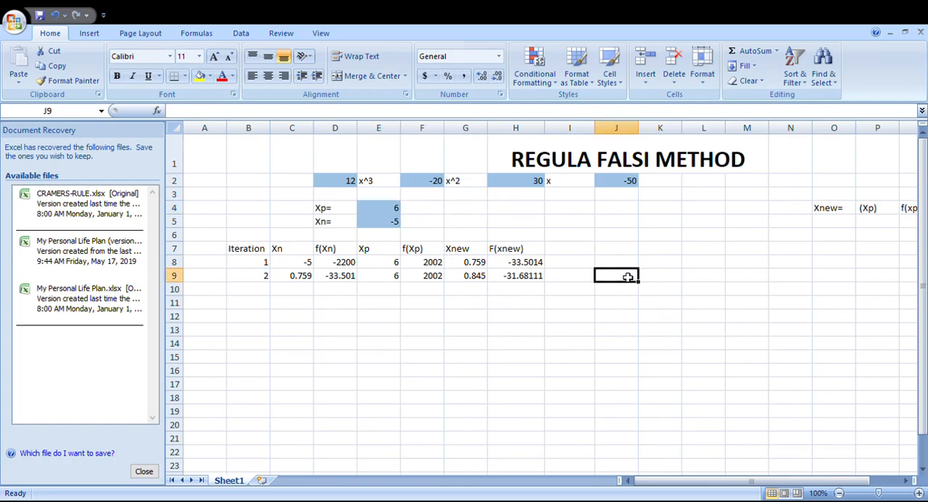
Step: Examine the iteration table's Iteration, Xn, f(Xn), Xp and f(Xp) columns, including the counter in B8:B9 and the Xn formula in C8
click(260, 254)
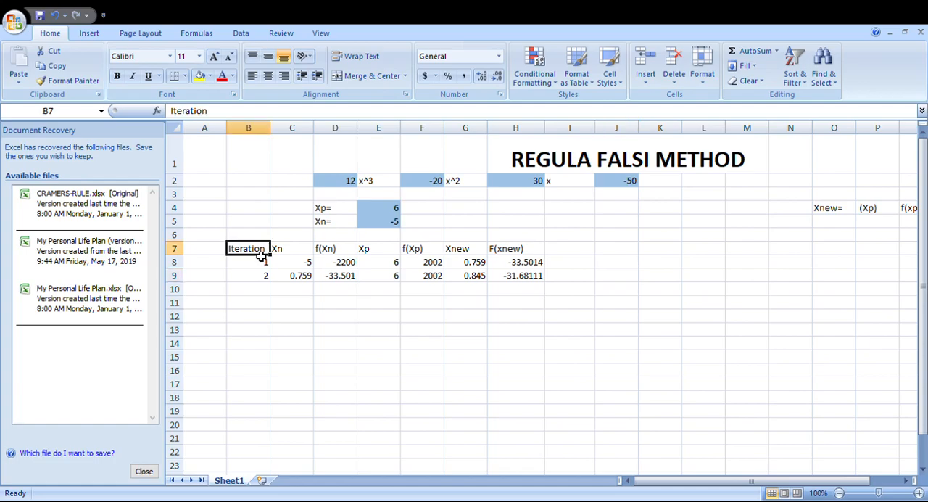
click(256, 267)
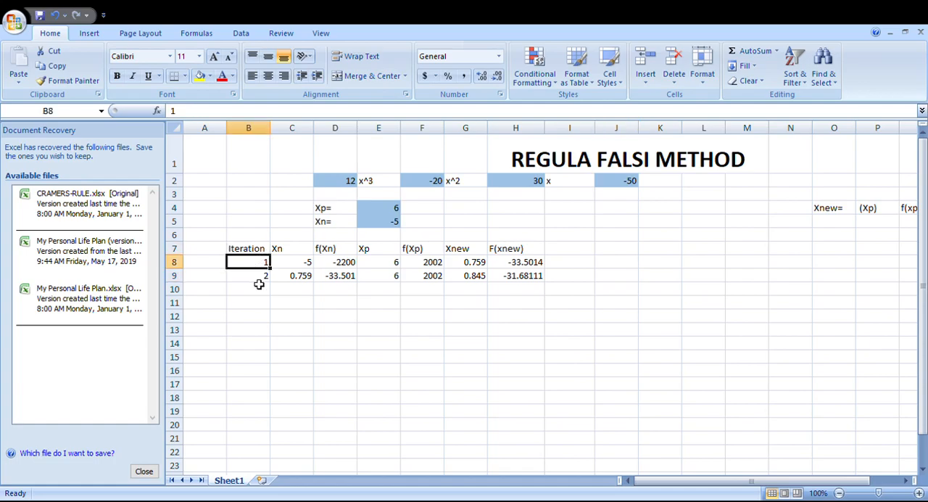
click(261, 276)
click(260, 255)
click(262, 264)
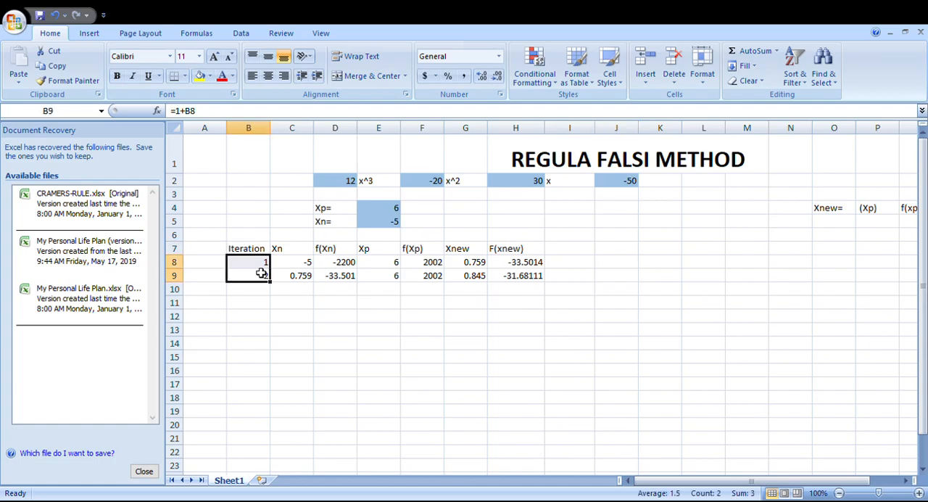
click(279, 318)
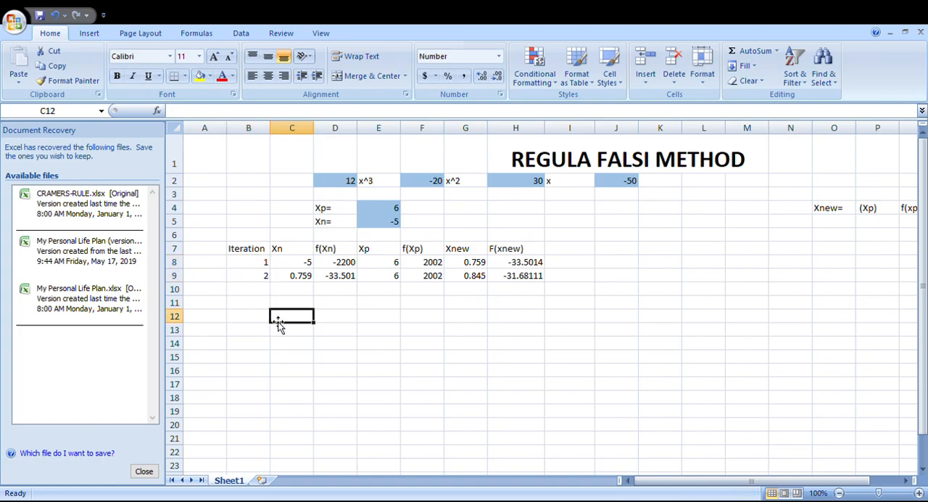
click(287, 253)
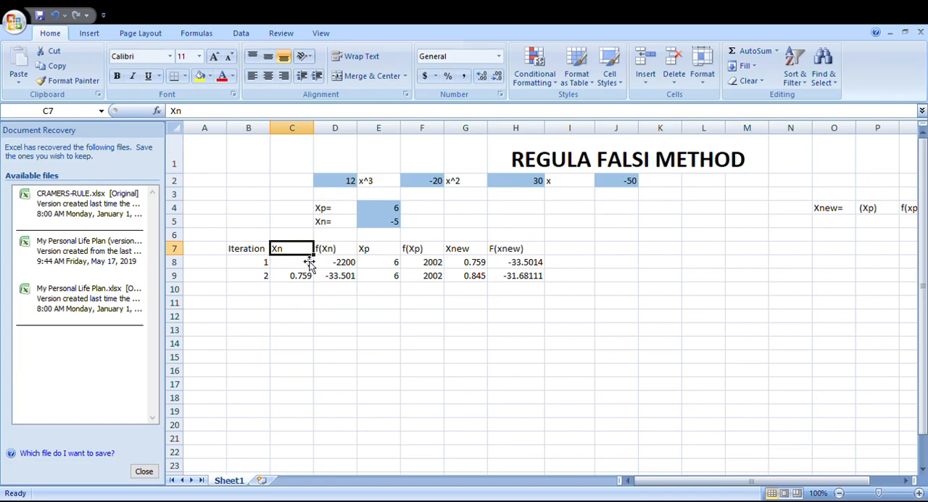
click(309, 265)
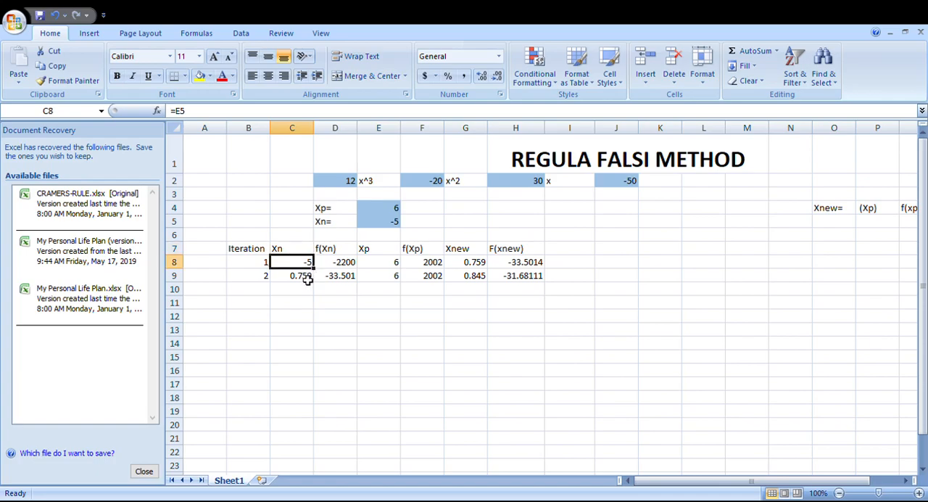
click(328, 252)
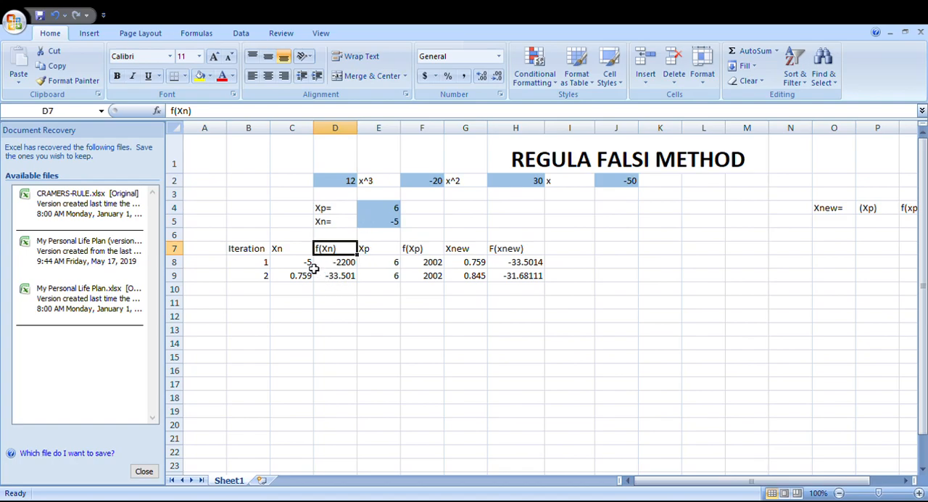
click(311, 264)
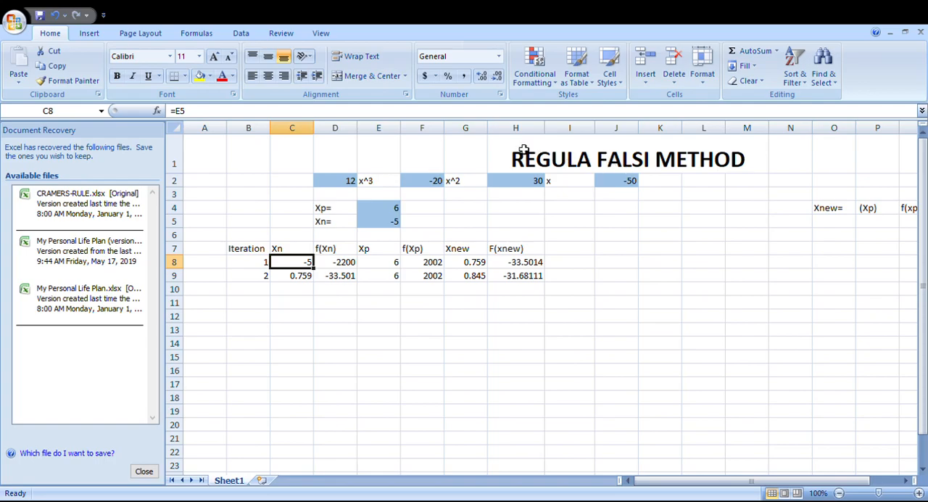
click(381, 253)
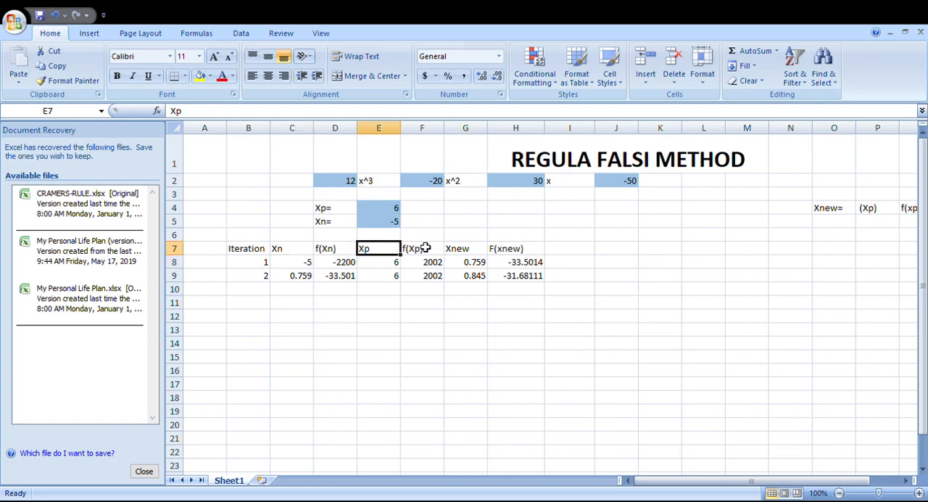
click(421, 251)
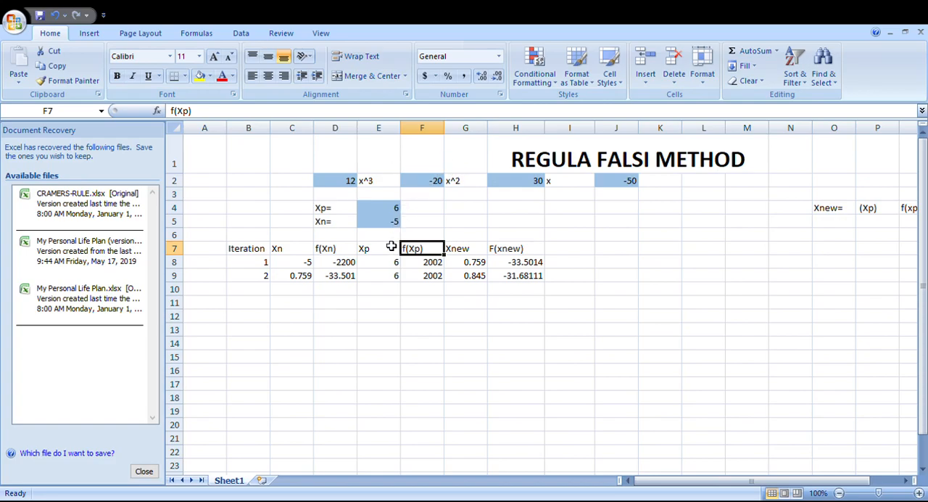
Step: Extend the iteration counter formula from B9 down into B10
scroll(391, 246, down, 3)
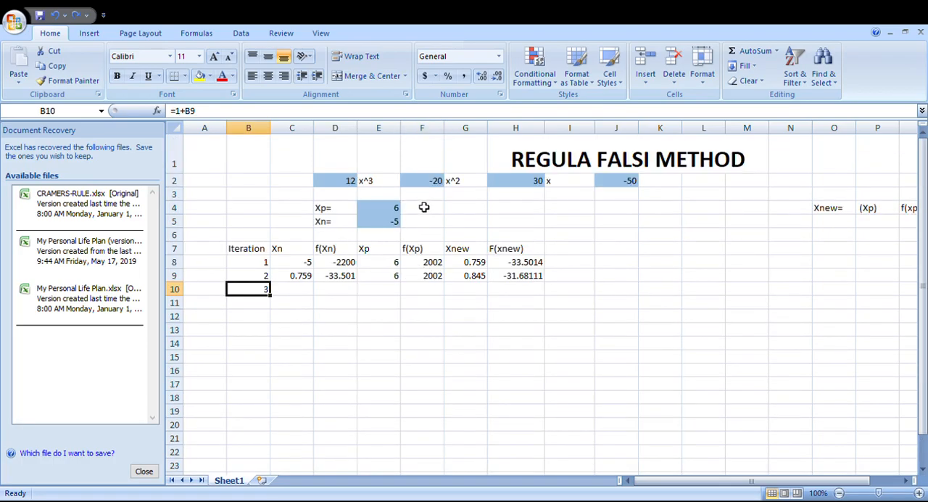
click(427, 192)
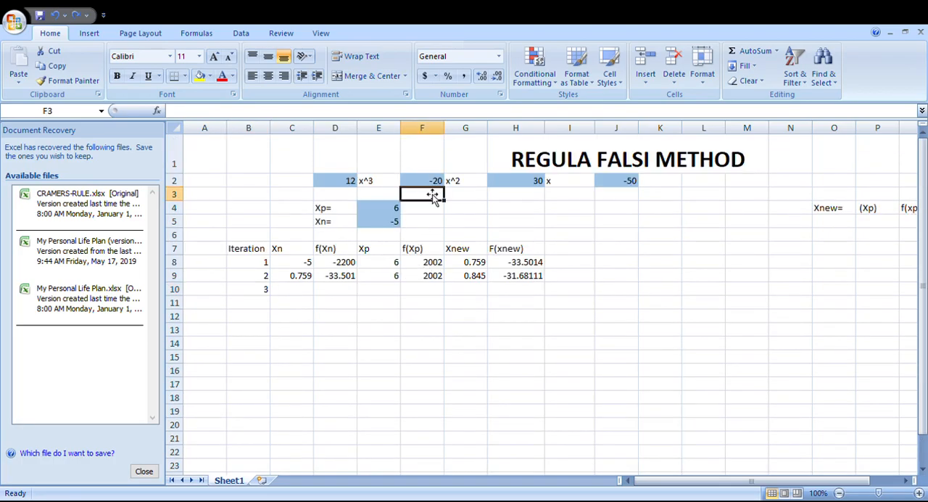
click(534, 237)
Step: Examine the first iteration's Xnew and F(xnew) formulas in G8:H8 and the second iteration's Xn formula in C9
click(484, 265)
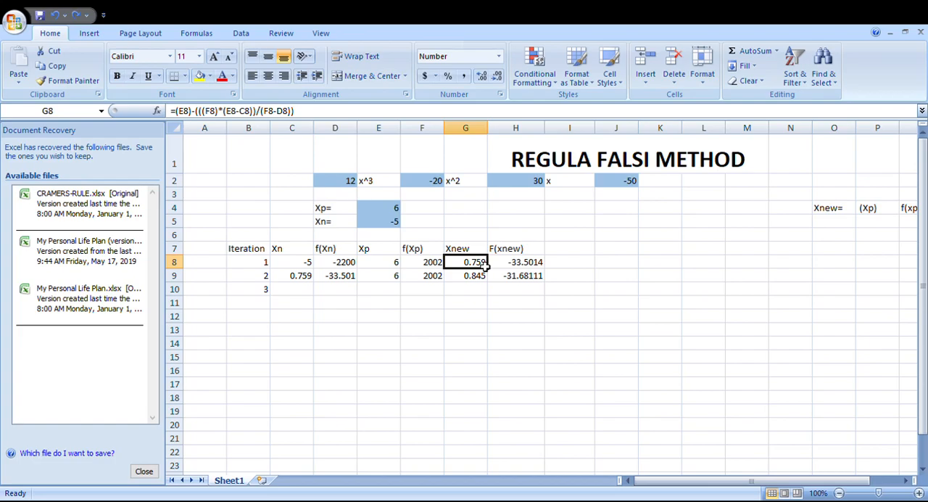
click(509, 250)
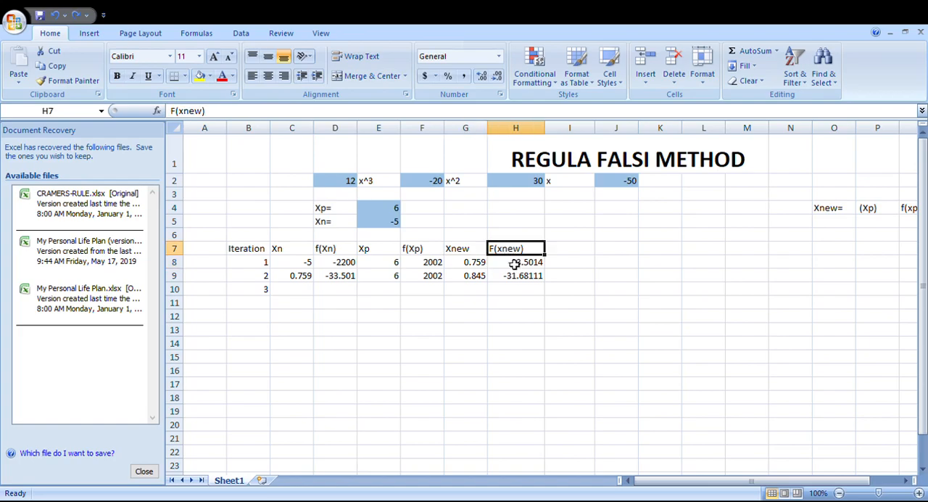
click(513, 263)
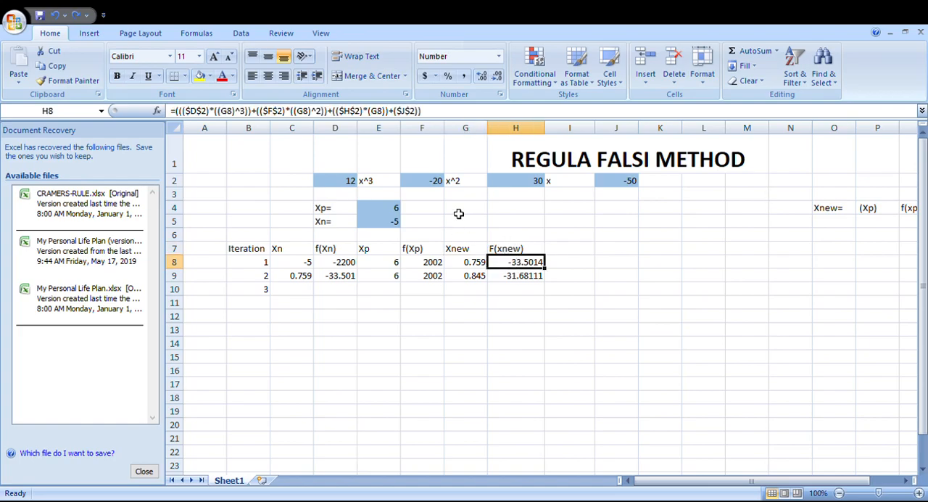
click(471, 266)
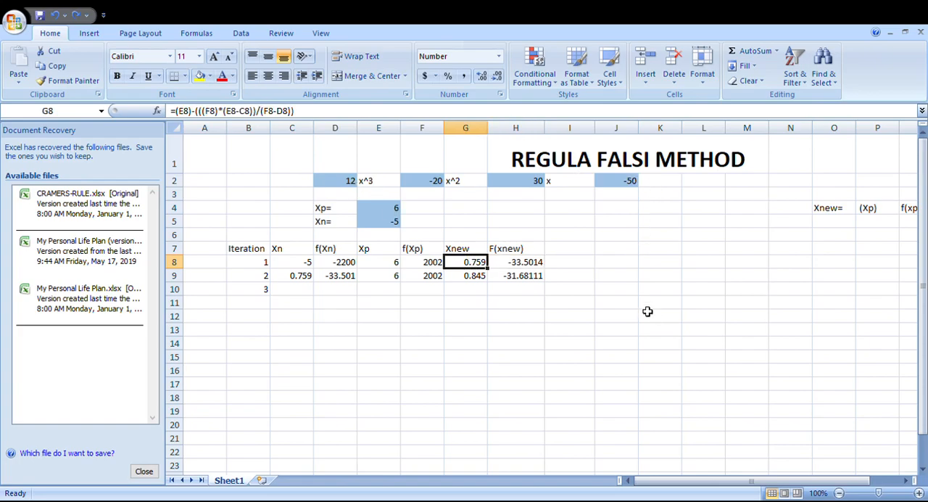
click(616, 331)
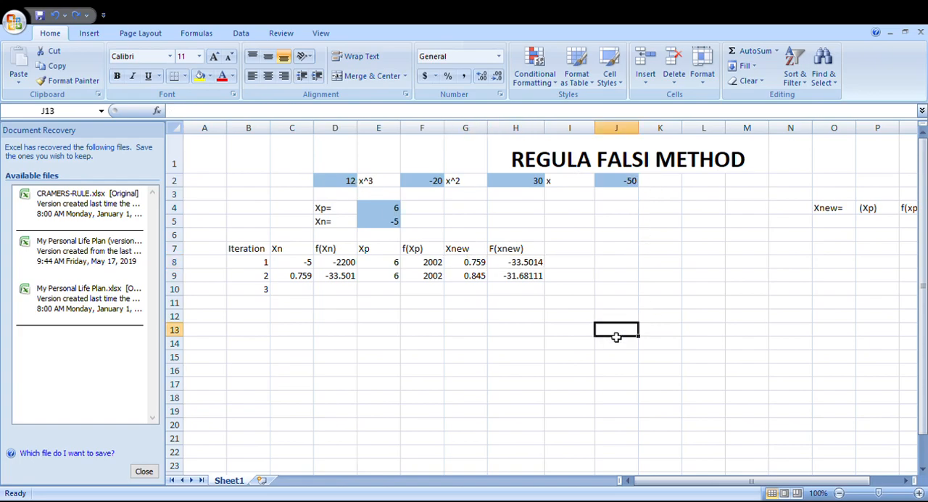
click(295, 279)
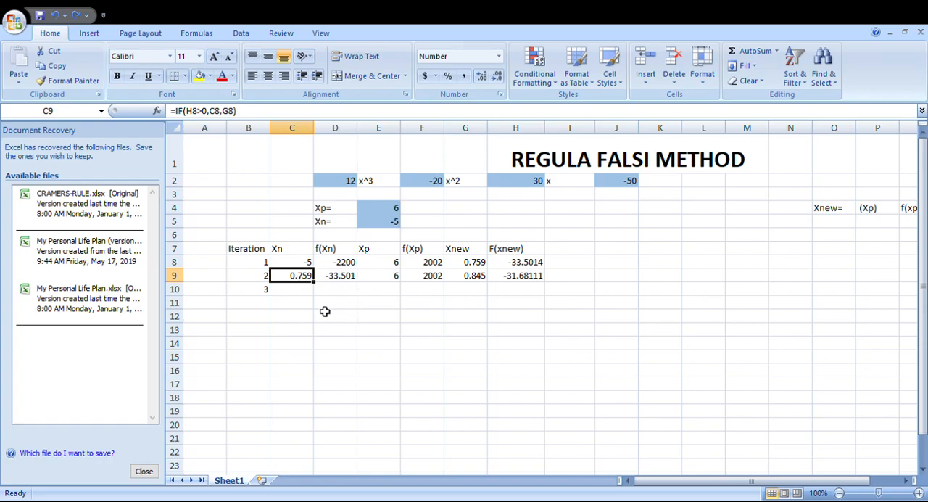
Step: Clear the third iteration number from cell B10
click(291, 291)
click(268, 288)
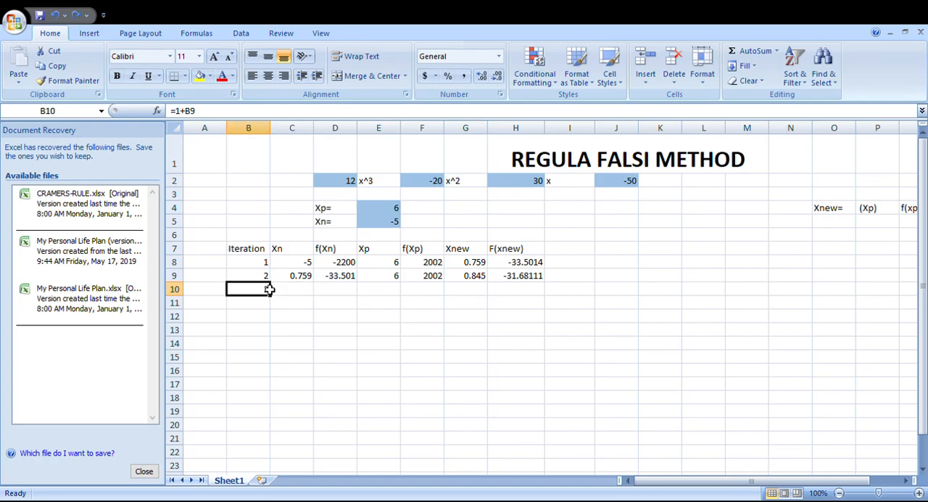
key(BackSpace)
Step: Examine the IF formulas for Xn in C9 and Xp in E9 together with the G8 and H8 formulas they reference
drag(311, 303, 299, 275)
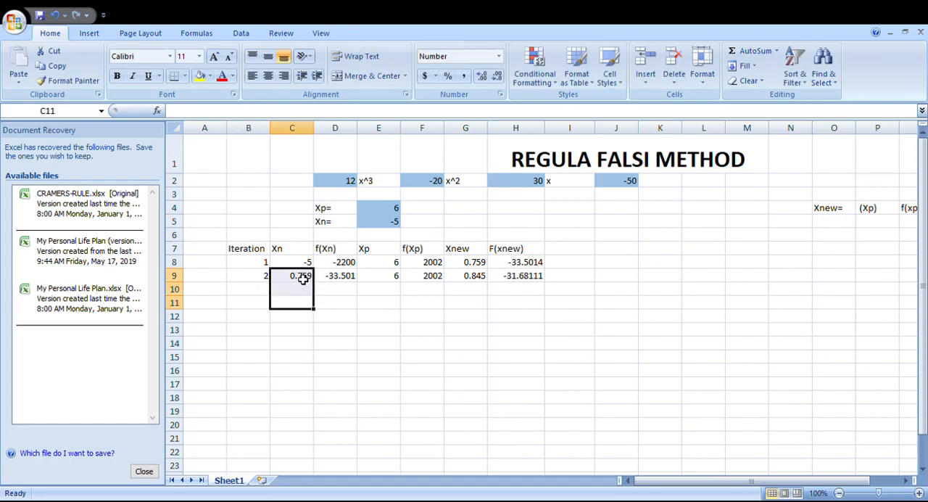
click(301, 277)
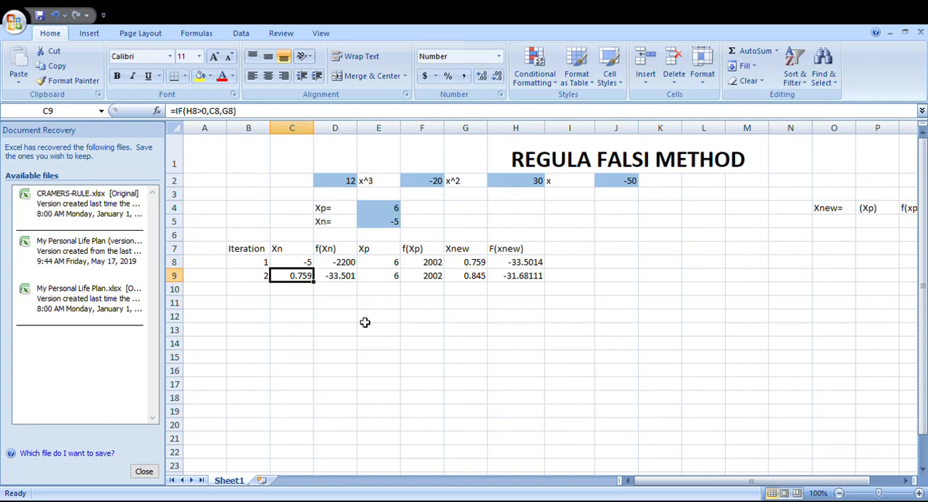
click(385, 283)
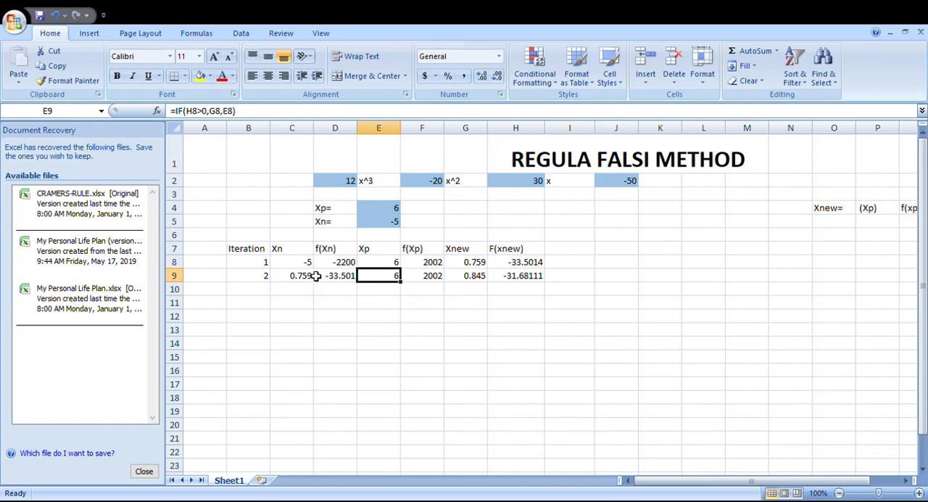
click(310, 275)
click(396, 280)
click(512, 265)
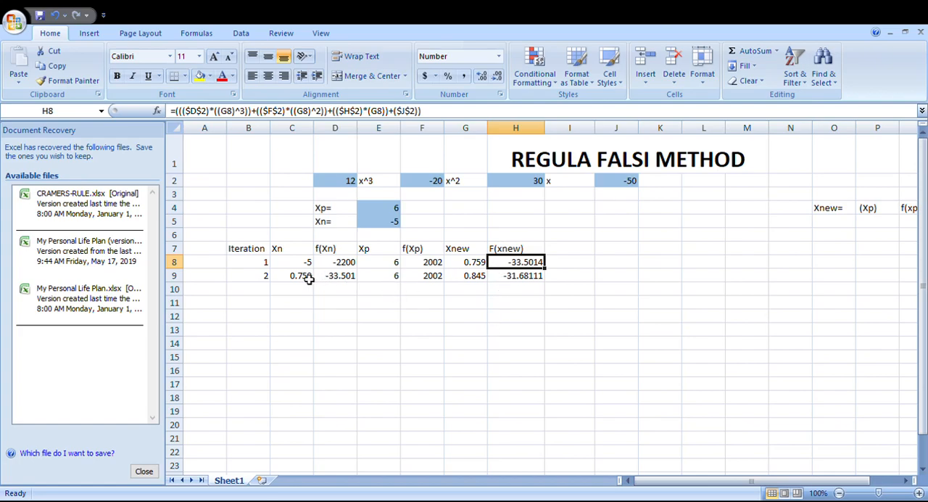
click(471, 266)
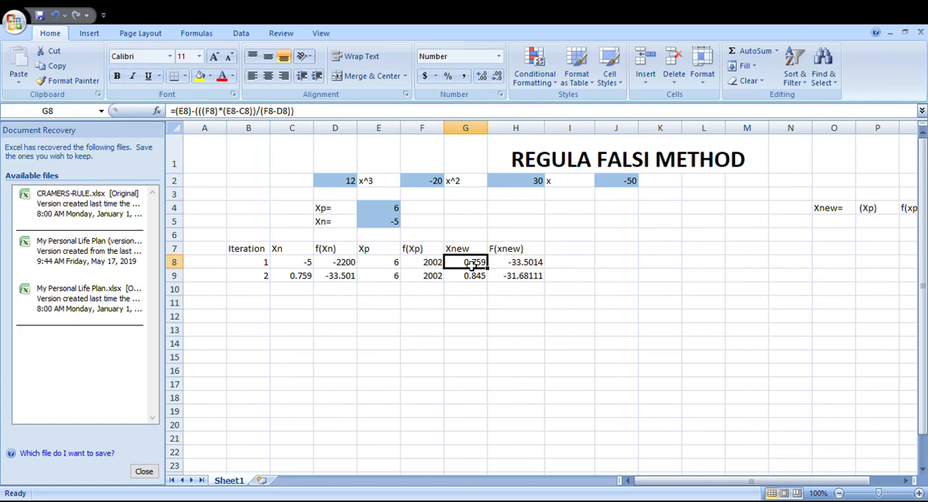
click(301, 280)
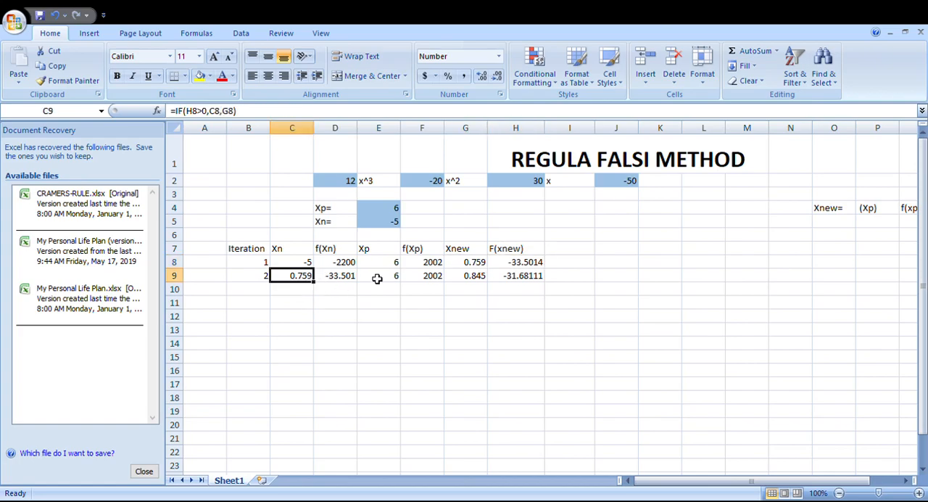
click(515, 267)
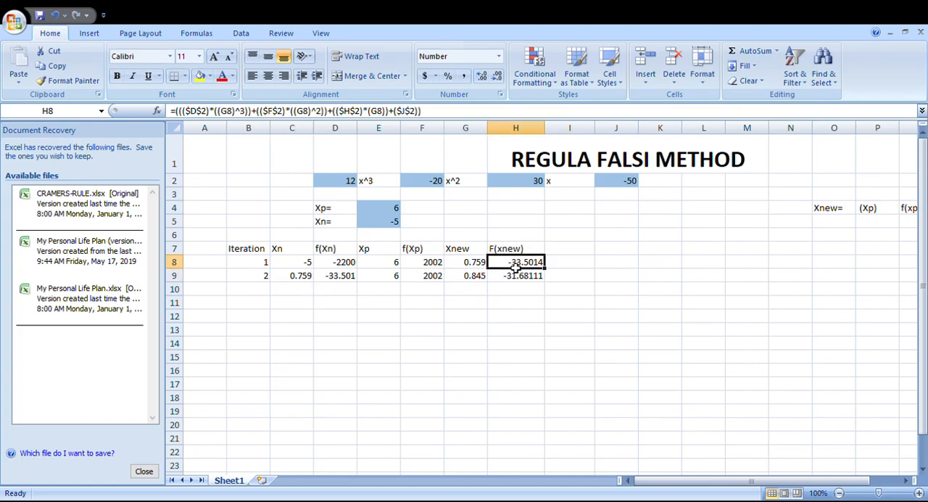
Step: Examine the second iteration's formulas in D9:H9 alongside the first iteration's Xnew and F(xnew) values in G8:H8
click(348, 279)
click(533, 380)
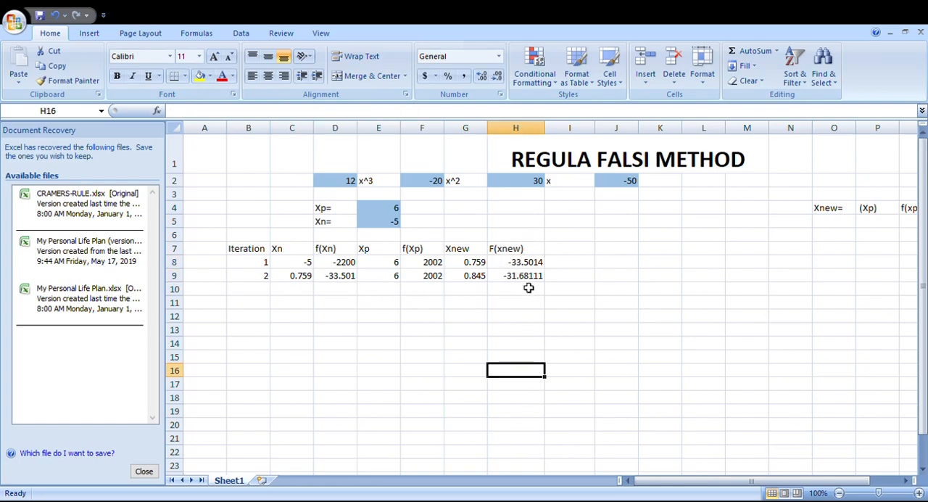
click(522, 280)
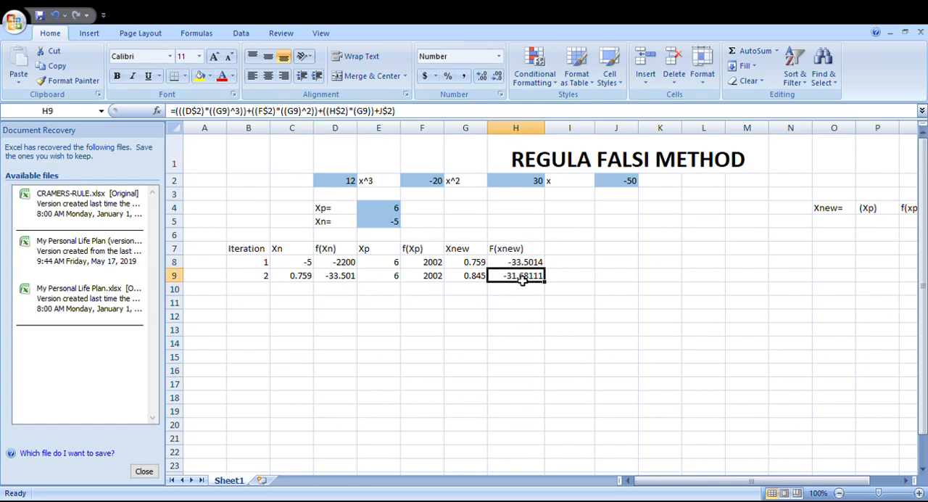
click(472, 281)
click(478, 264)
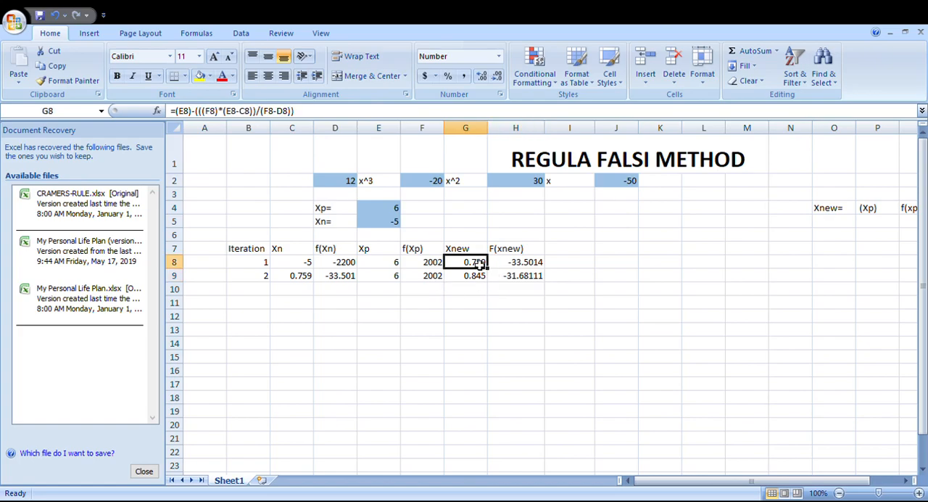
click(399, 279)
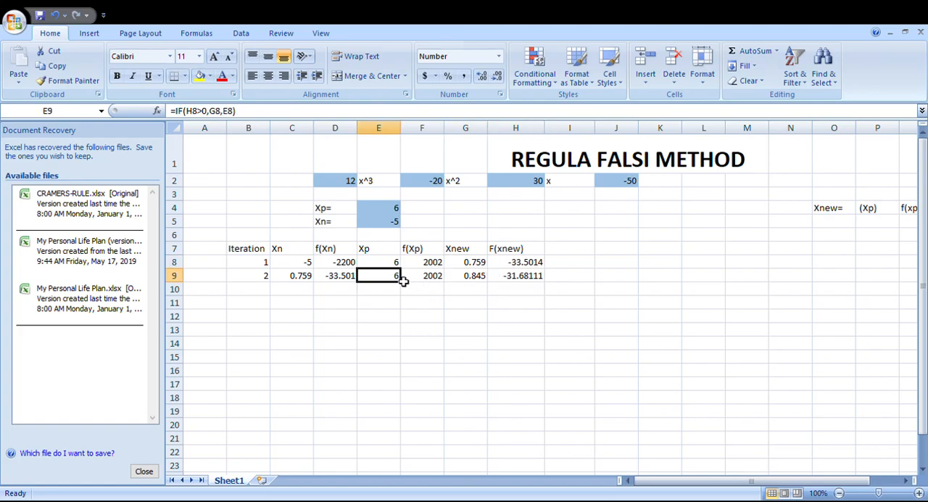
click(517, 265)
click(424, 284)
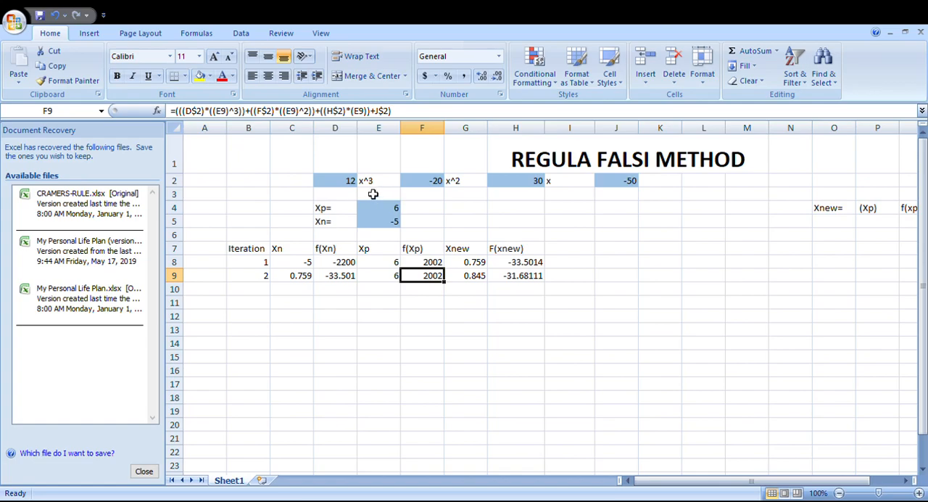
Step: Set the cubic equation's coefficients to 23 for x^3, -21 for x^2 and 25 for x, with a constant of -43
click(353, 184)
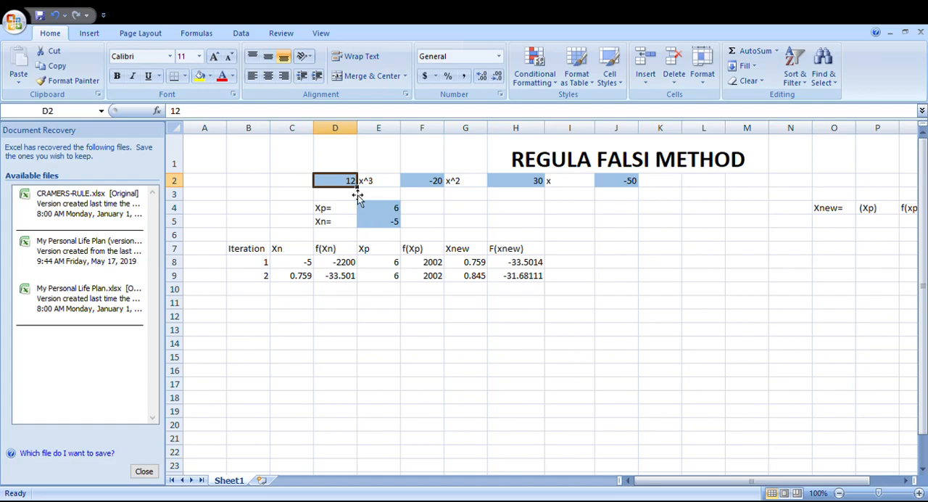
text(23)
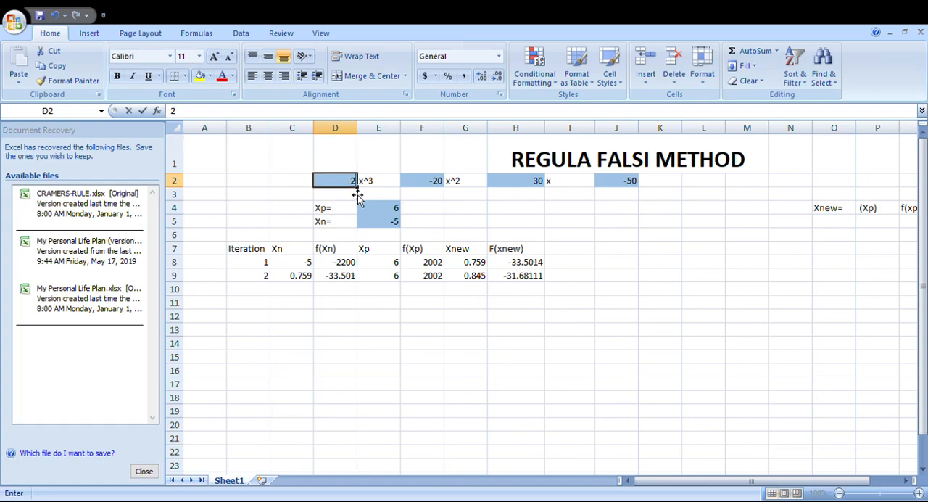
click(414, 187)
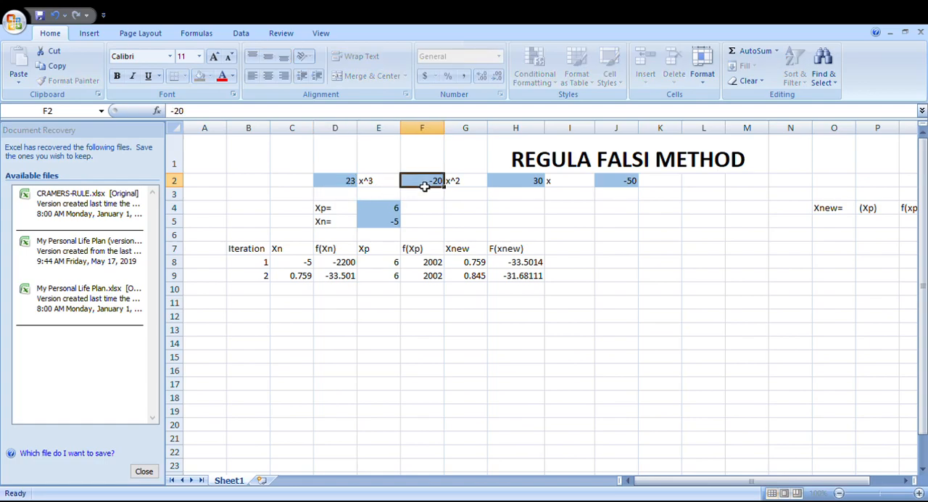
text(-21)
click(502, 185)
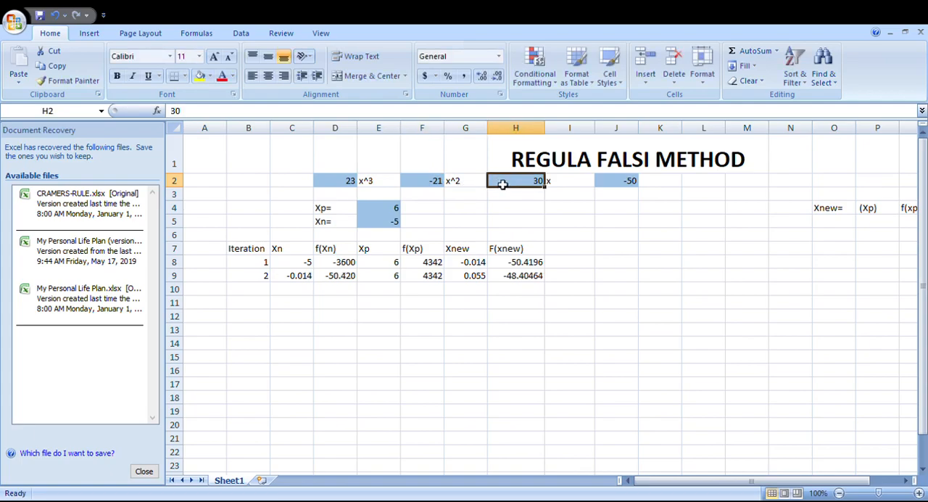
text(25)
click(613, 186)
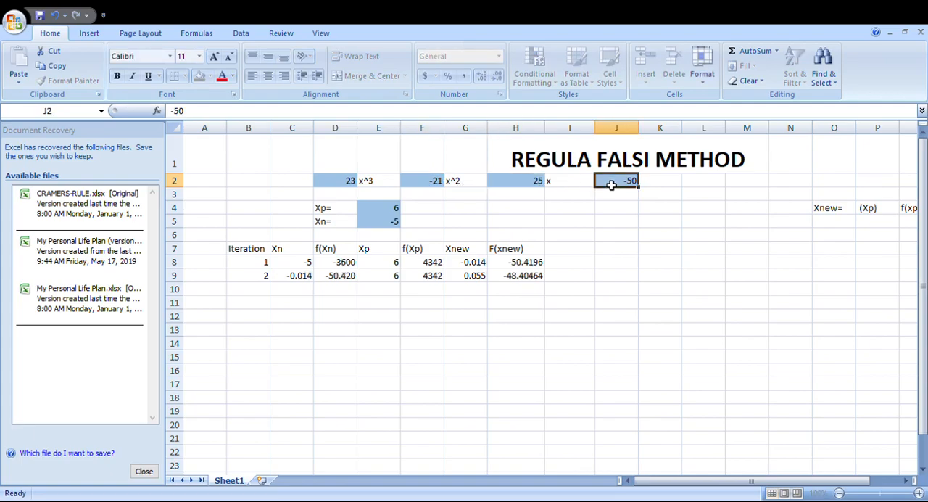
text(-)
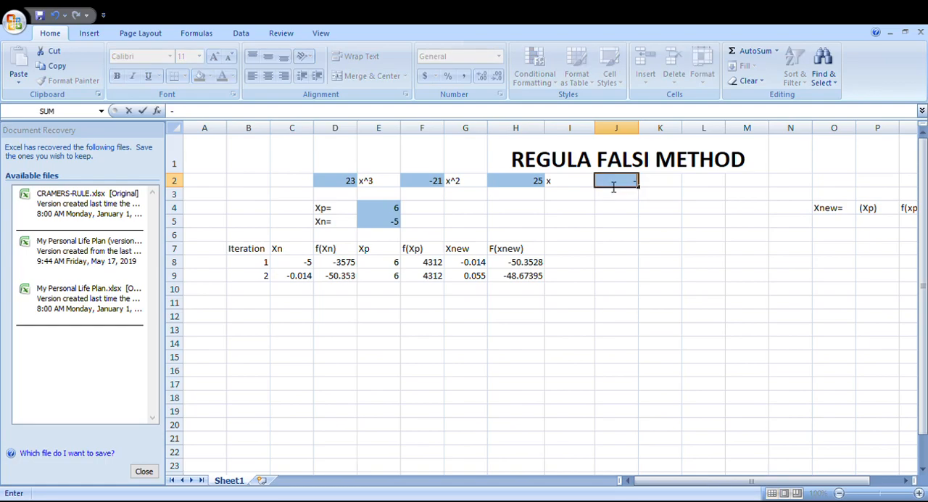
text(43)
key(Return)
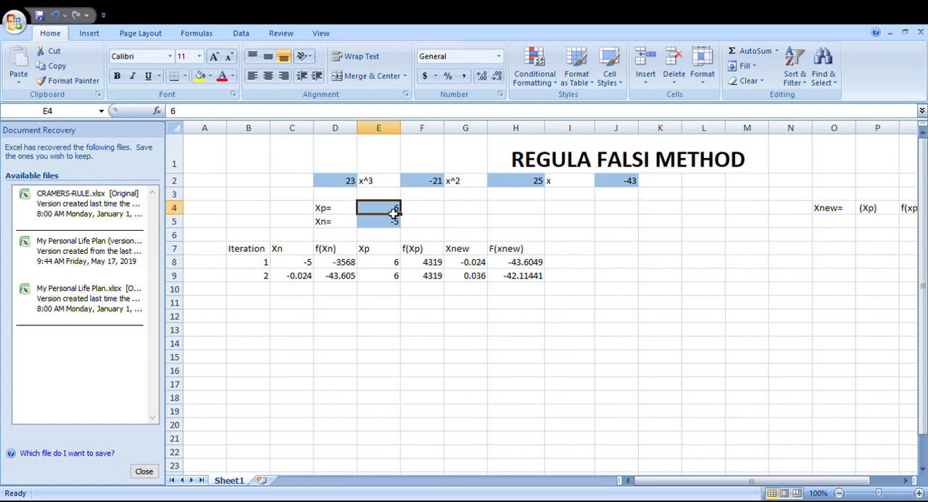
Step: Set the initial guesses to 4 for Xp and -3 for Xn
text(4)
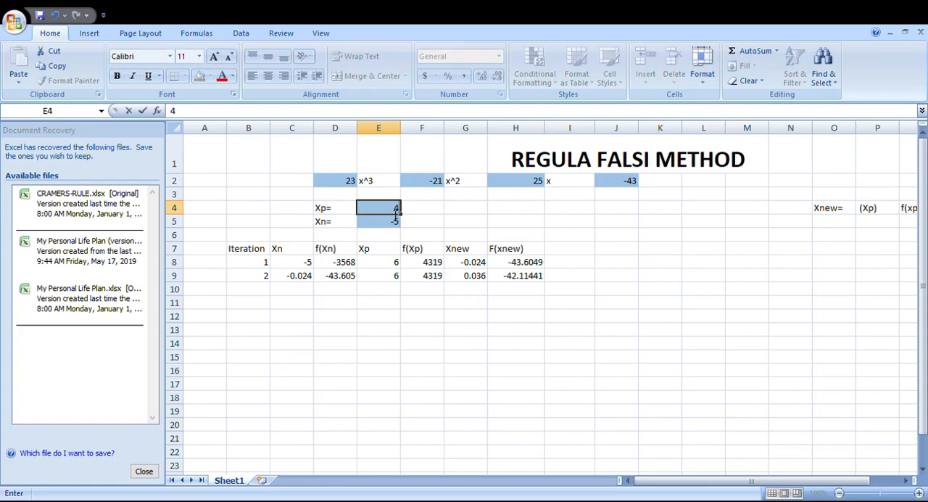
key(Return)
text(-3)
key(Return)
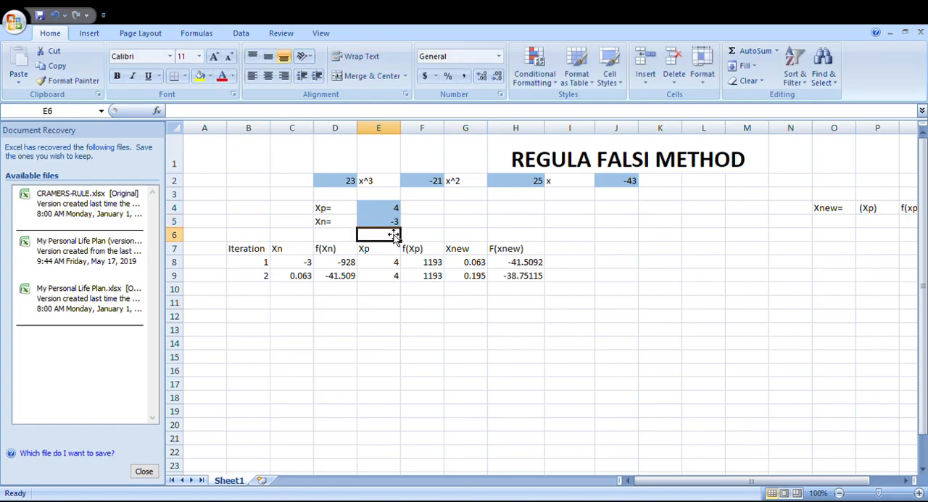
Step: Fill the second iteration's formulas in B9:H9 down through row 28
click(464, 314)
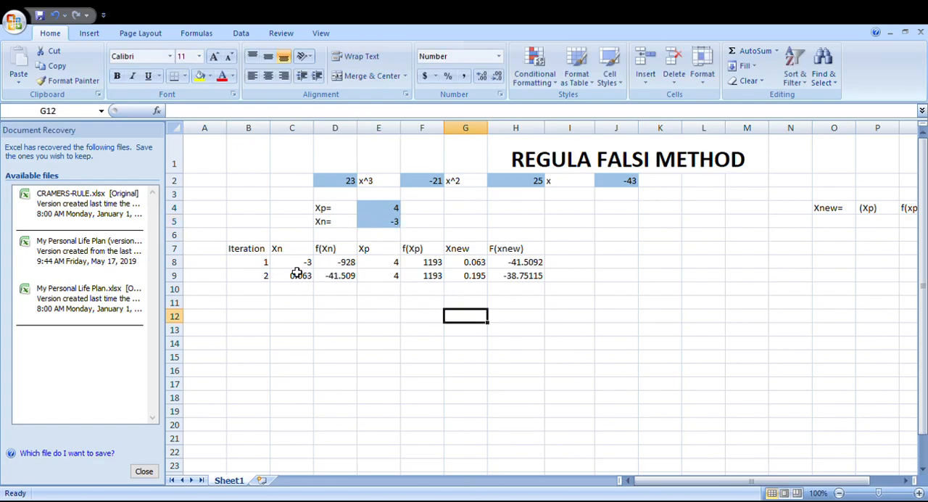
drag(298, 267, 538, 279)
click(536, 306)
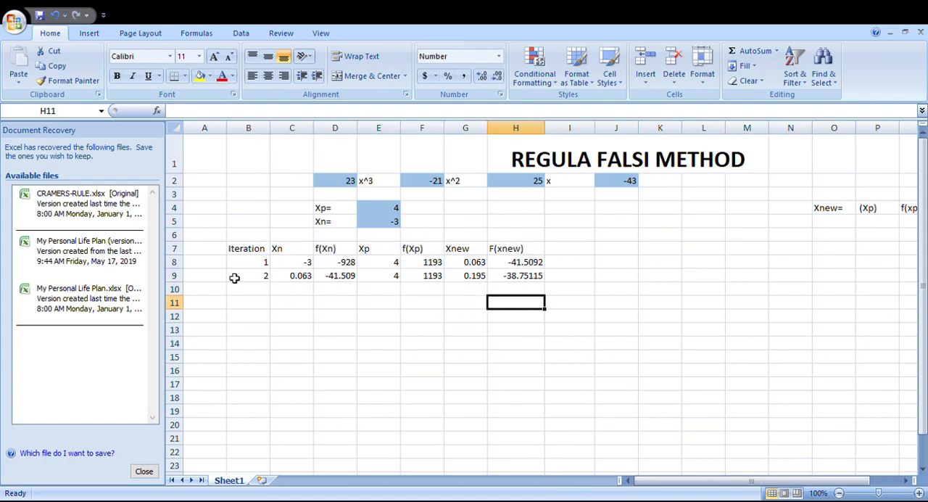
click(263, 315)
drag(261, 276, 537, 271)
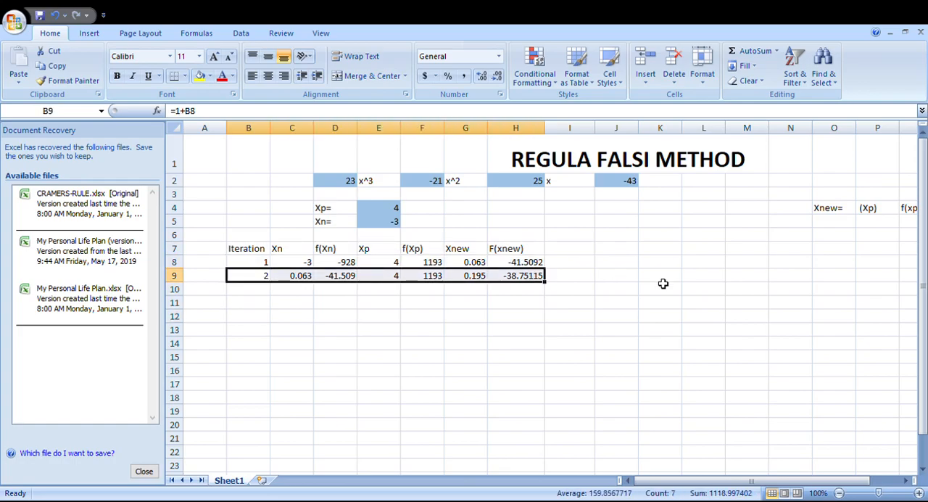
scroll(662, 283, down, 1)
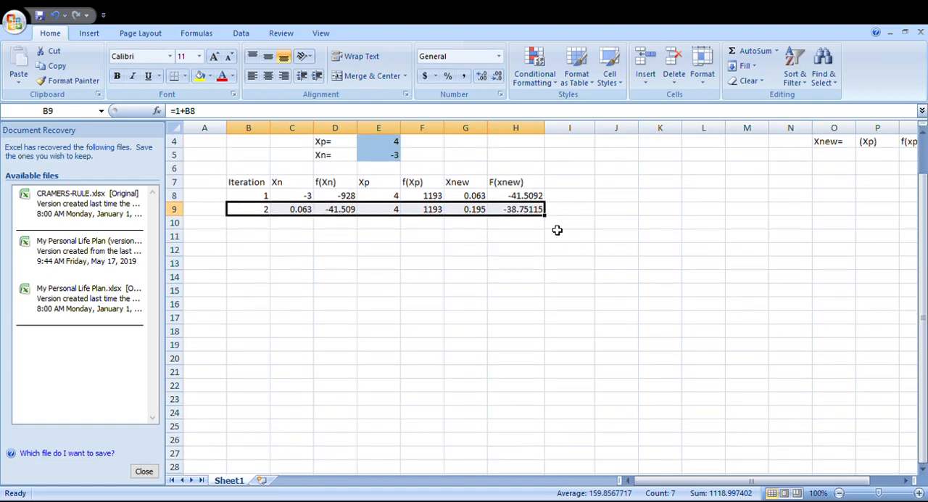
scroll(588, 248, up, 1)
scroll(588, 248, down, 2)
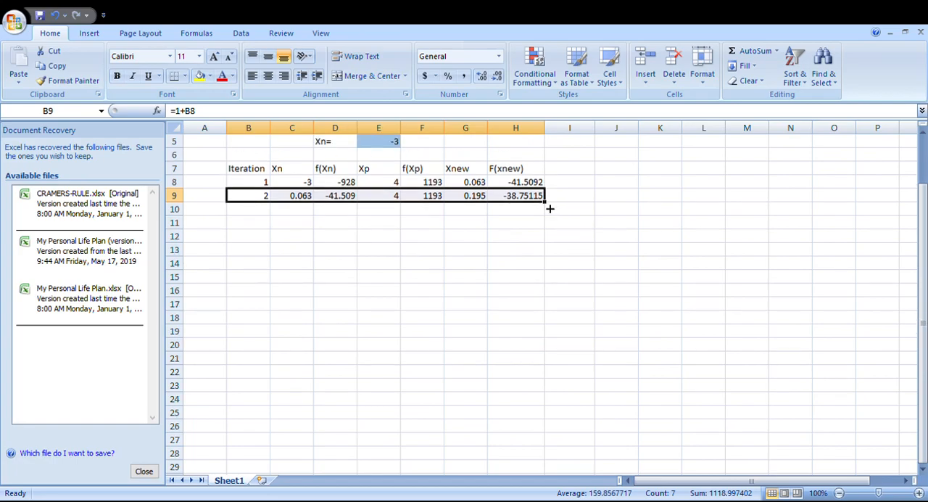
click(262, 254)
drag(262, 200, 526, 201)
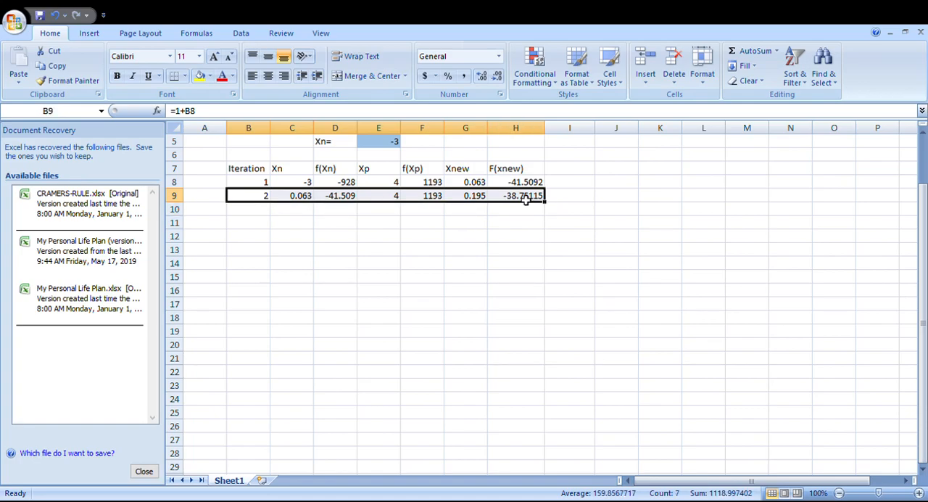
drag(548, 206, 521, 467)
scroll(658, 348, up, 2)
scroll(658, 348, down, 6)
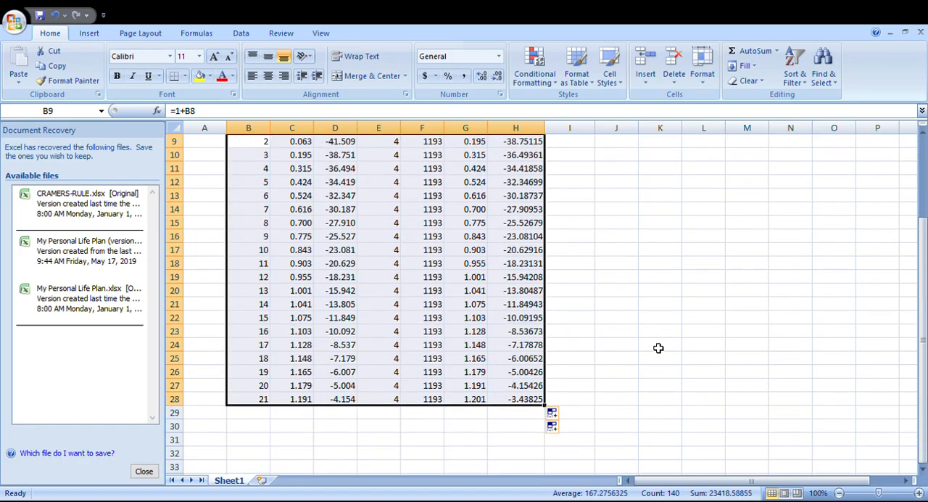
Step: Continue filling the iteration formulas in columns B to H from row 28 down through row 73
scroll(658, 348, down, 2)
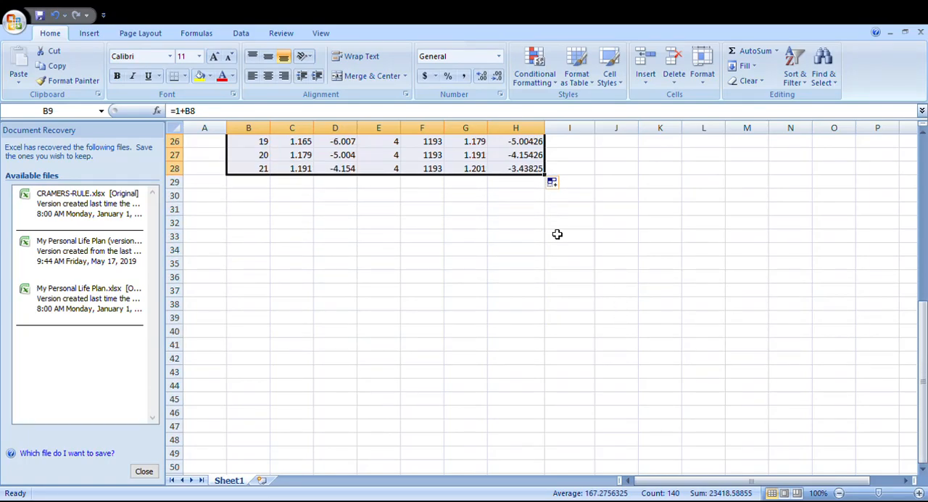
drag(549, 178, 530, 454)
scroll(617, 357, down, 1)
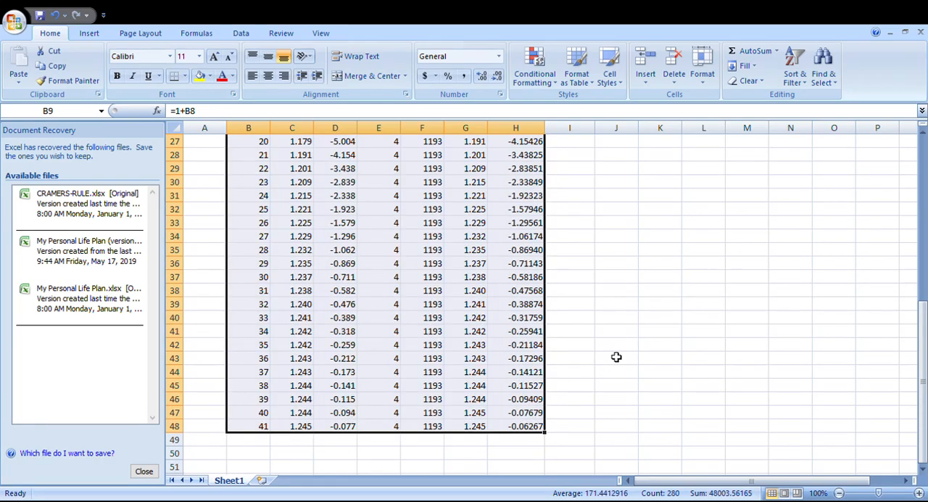
scroll(616, 357, down, 3)
drag(548, 313, 543, 460)
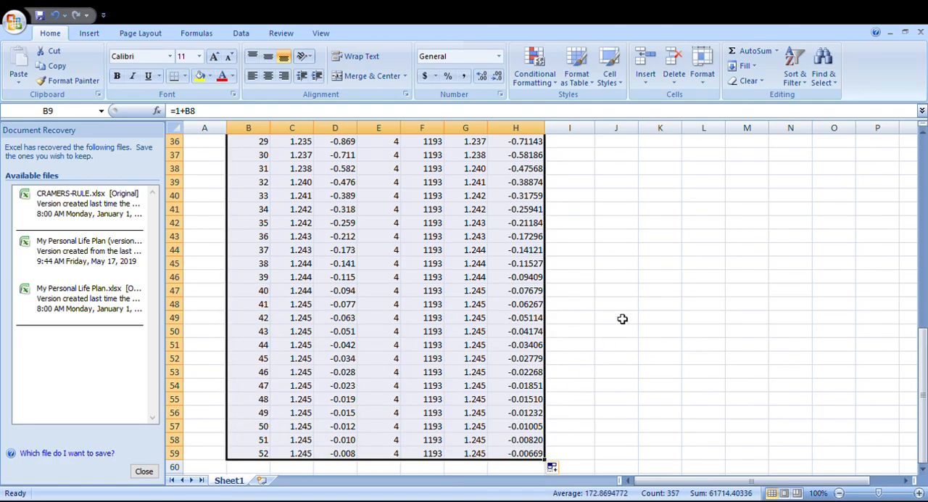
scroll(622, 318, down, 5)
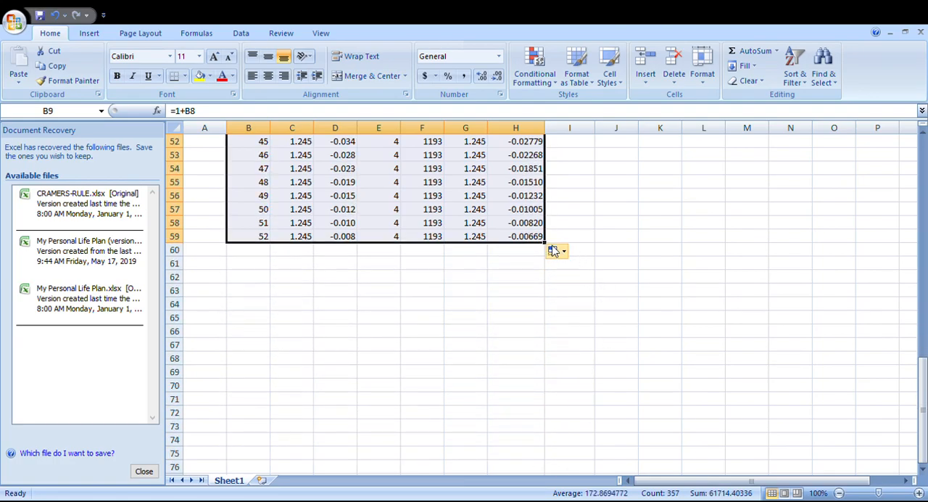
drag(551, 250, 549, 429)
scroll(613, 351, down, 3)
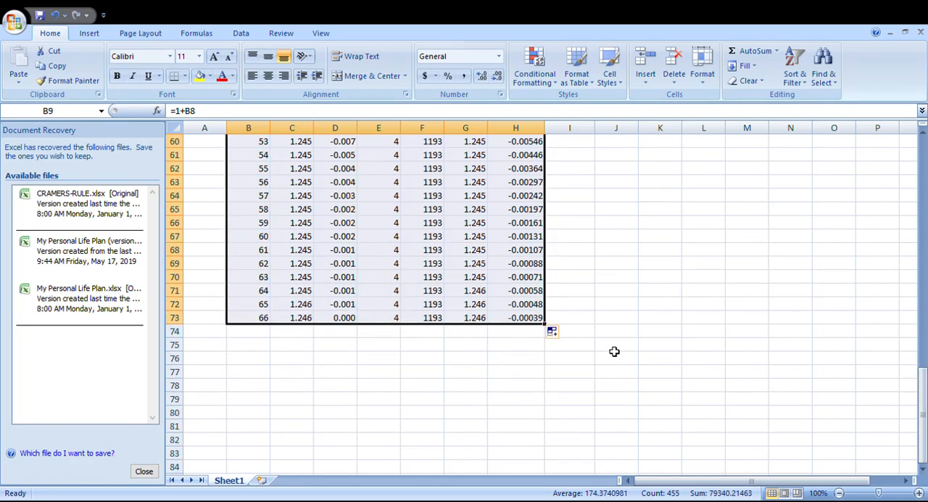
Step: Examine the F(xnew) values and iteration numbers around rows 69 and 70, and review the table back up to the equation inputs
click(523, 295)
click(266, 292)
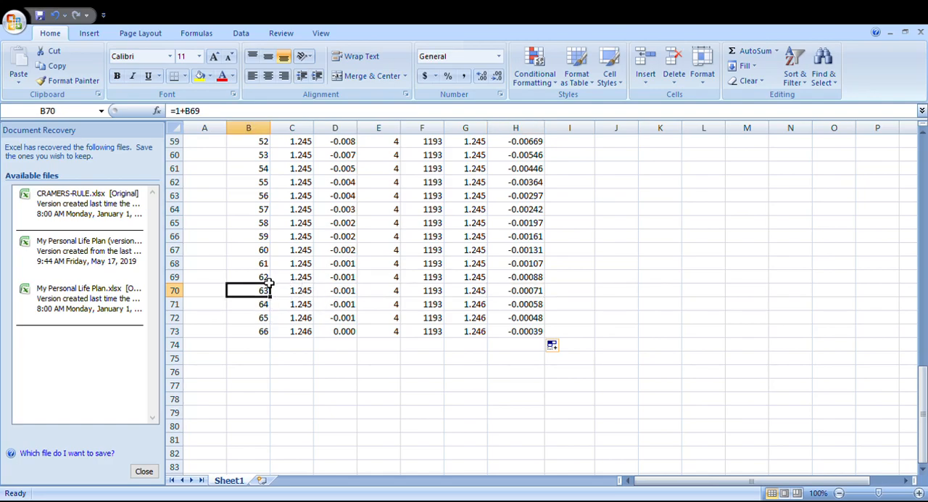
key(Up)
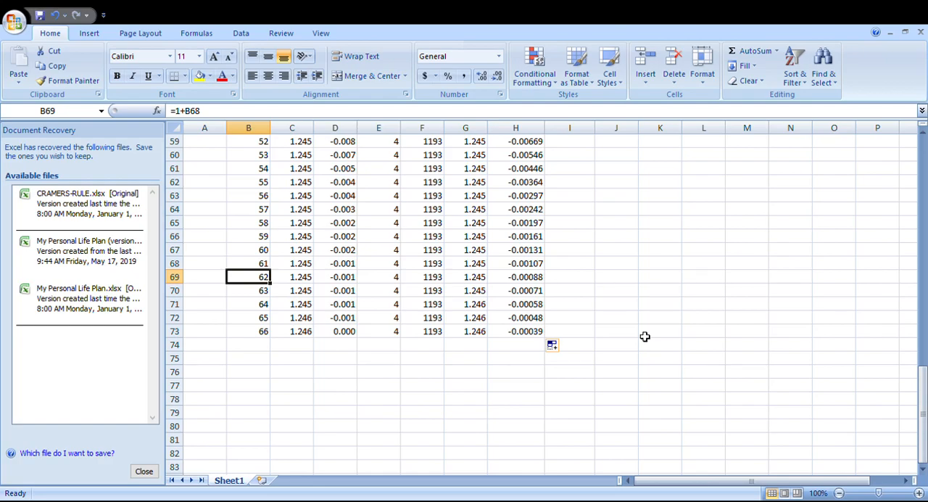
scroll(645, 336, up, 18)
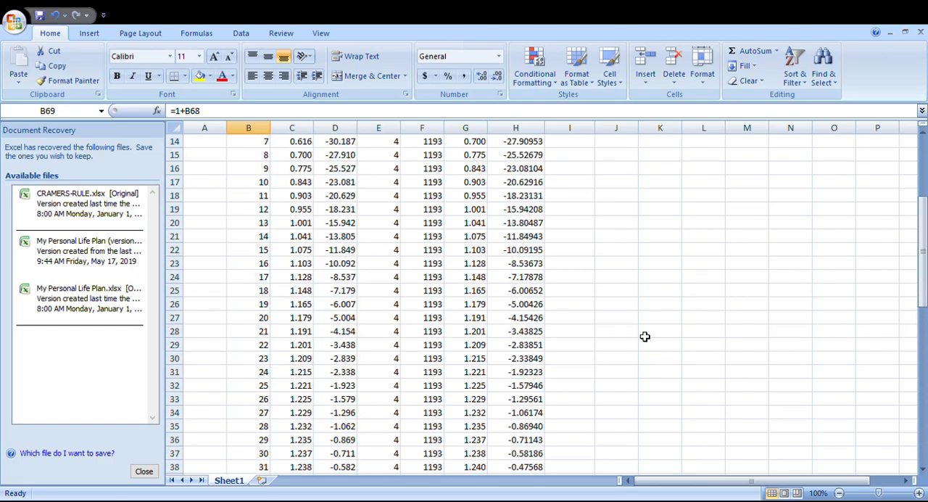
scroll(644, 336, up, 2)
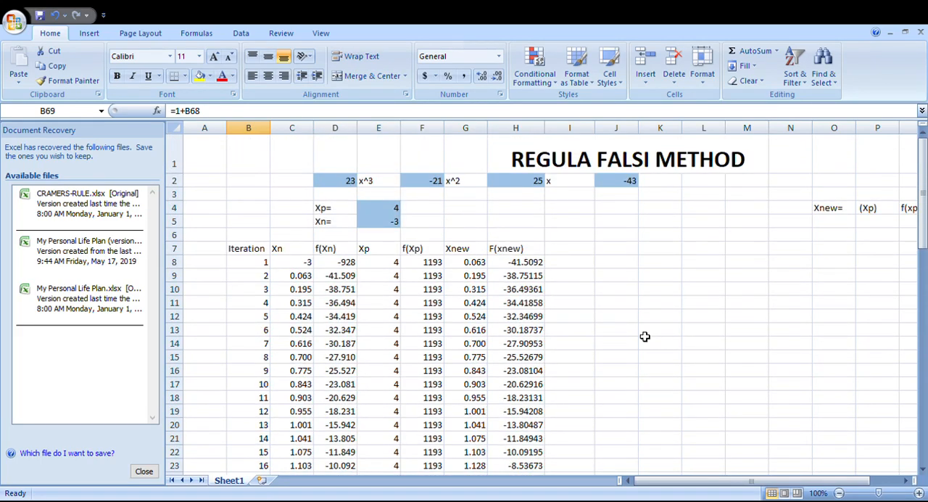